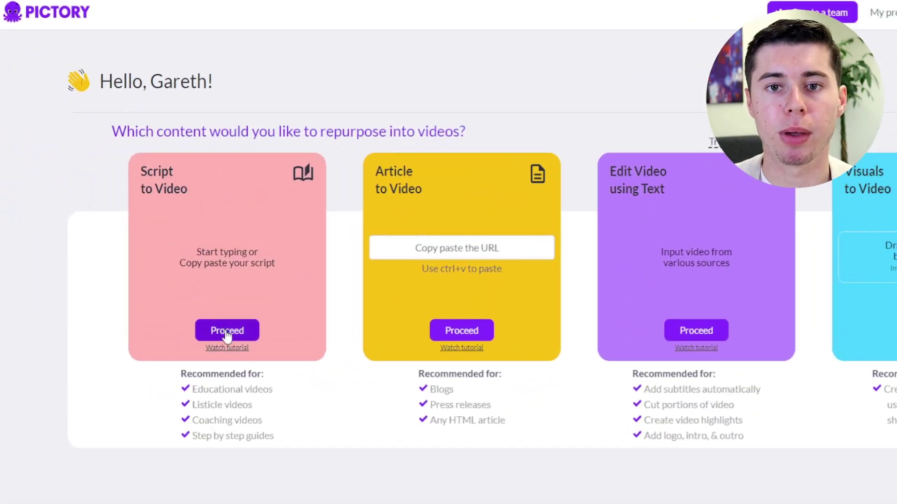
# Step: Start a new Script to Video project and copy the whole tutorial script from the Google Doc
pyautogui.click(227, 332)
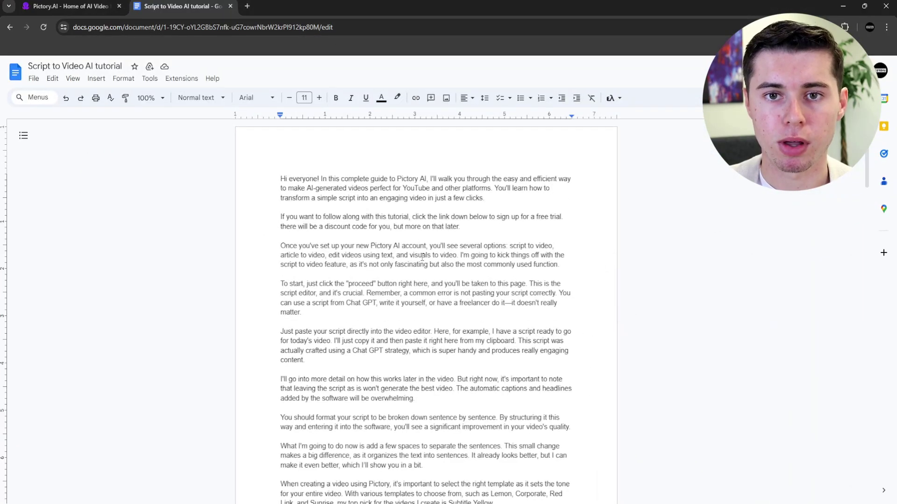
pyautogui.hotkey('ctrl', 'a')
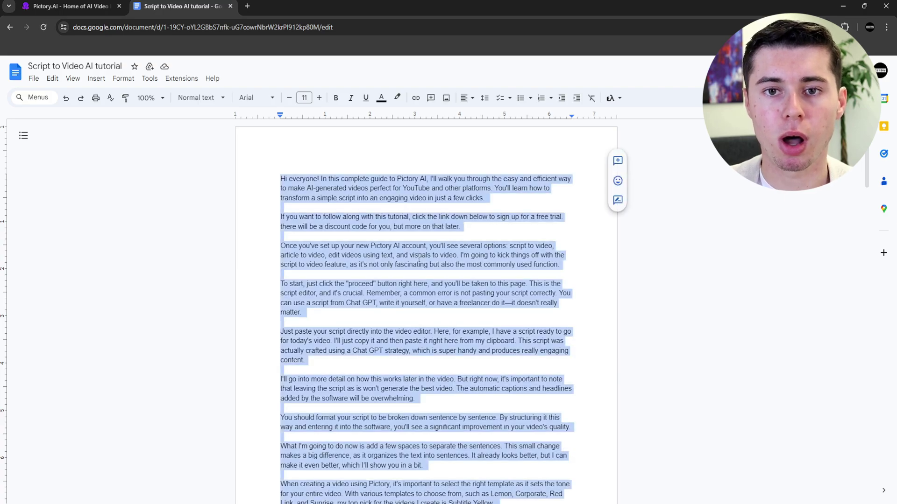
pyautogui.hotkey('ctrl', 'shift', 'Tab')
# Step: Paste the copied script into Pictory's empty script editor and break after the first paragraph
pyautogui.click(244, 174)
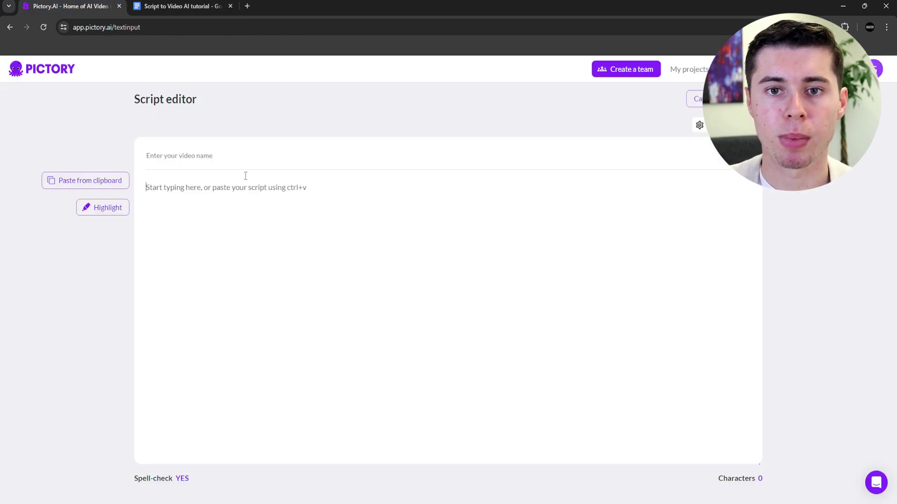
pyautogui.hotkey('ctrl', 'v')
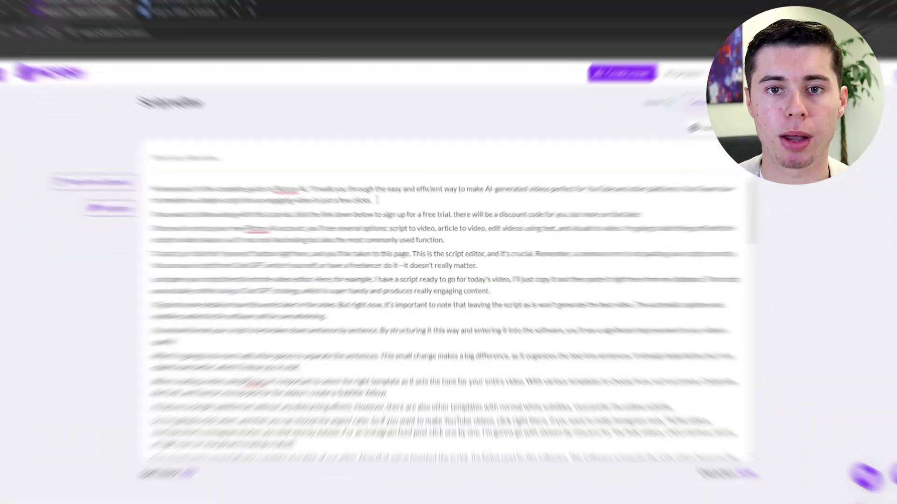
pyautogui.press('Return')
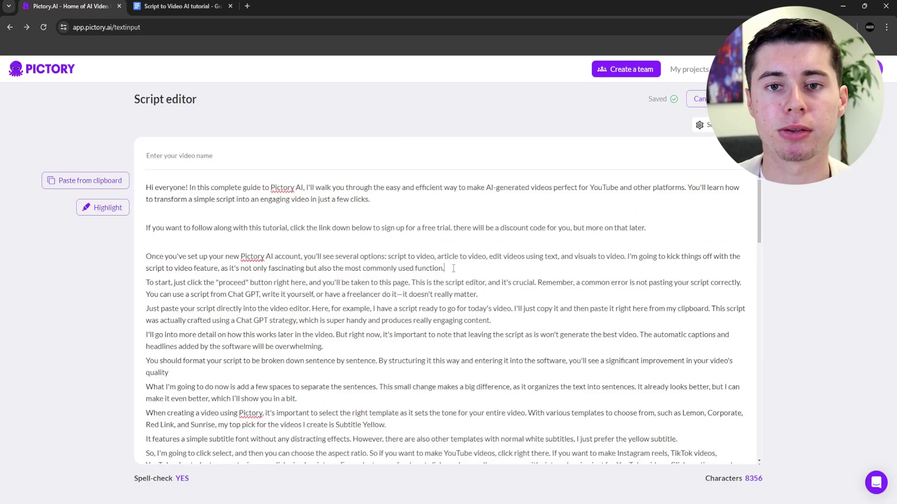
# Step: Insert blank lines after each following paragraph so every paragraph becomes its own scene
pyautogui.click(449, 268)
pyautogui.press('Return')
pyautogui.click(479, 309)
pyautogui.press('Return')
pyautogui.click(491, 349)
pyautogui.press('Return')
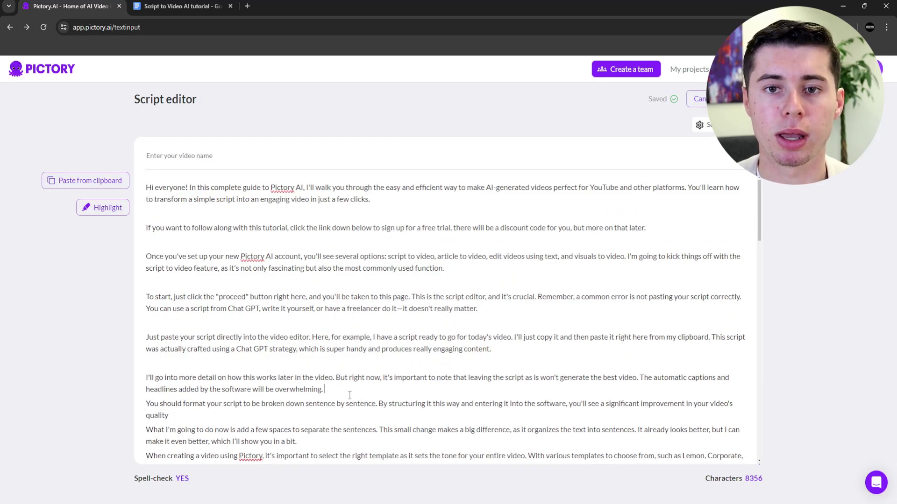
pyautogui.click(327, 387)
pyautogui.press('Return')
pyautogui.click(266, 425)
pyautogui.press('Return')
pyautogui.scroll(-1, 355, 422)
pyautogui.click(355, 422)
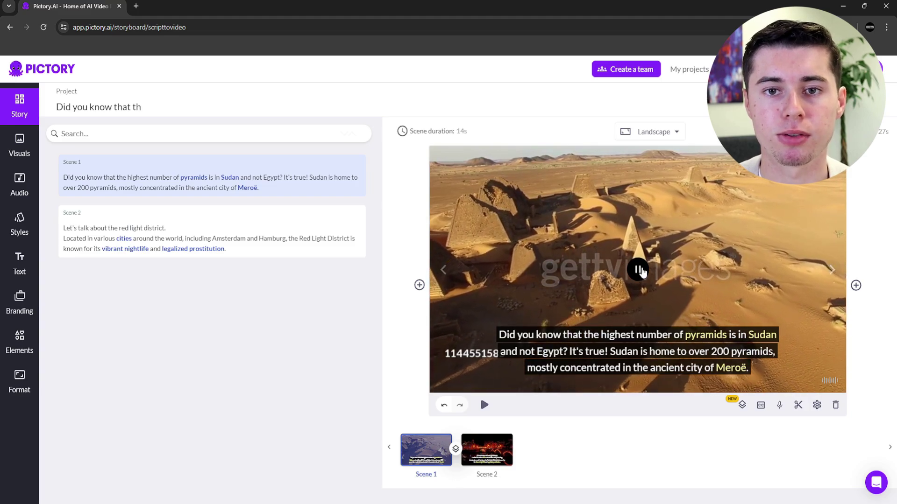
# Step: Pause the Scene 1 pyramids preview and select Scene 2 to view its footage
pyautogui.click(641, 270)
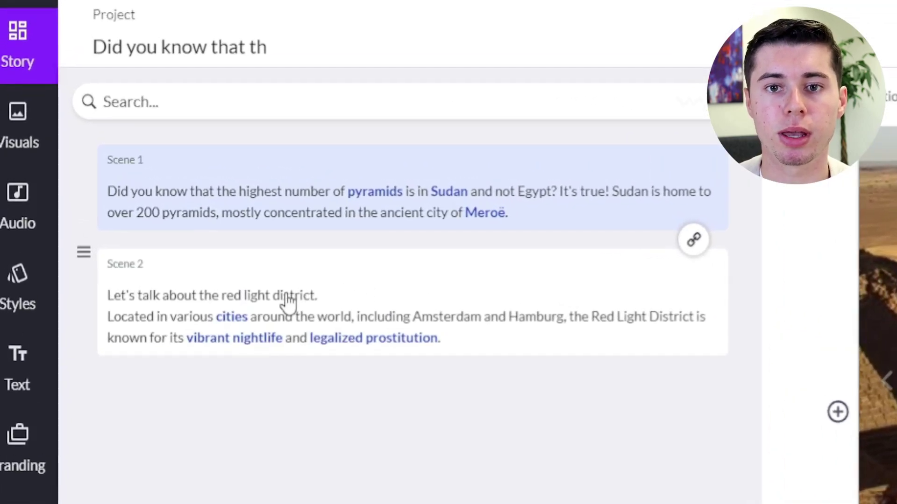
pyautogui.click(292, 294)
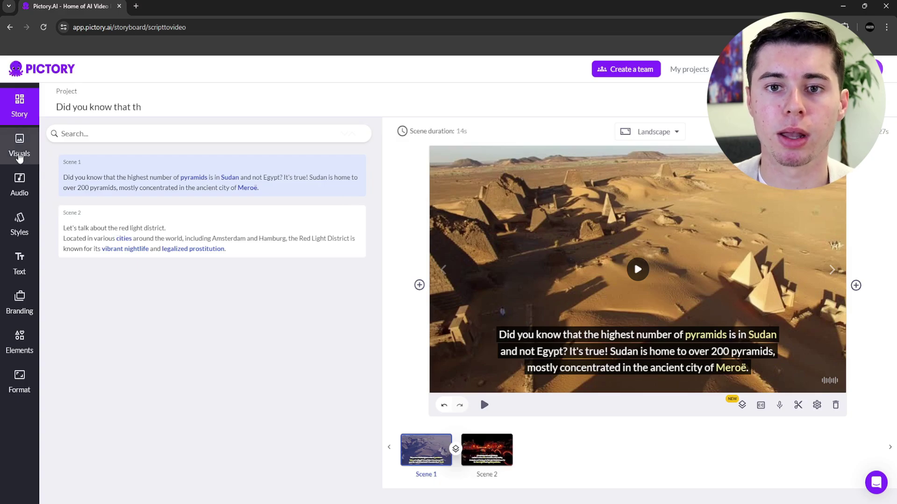
# Step: Open the stock Visuals library beside Scene 2 and begin searching for footage
pyautogui.click(19, 156)
pyautogui.click(481, 455)
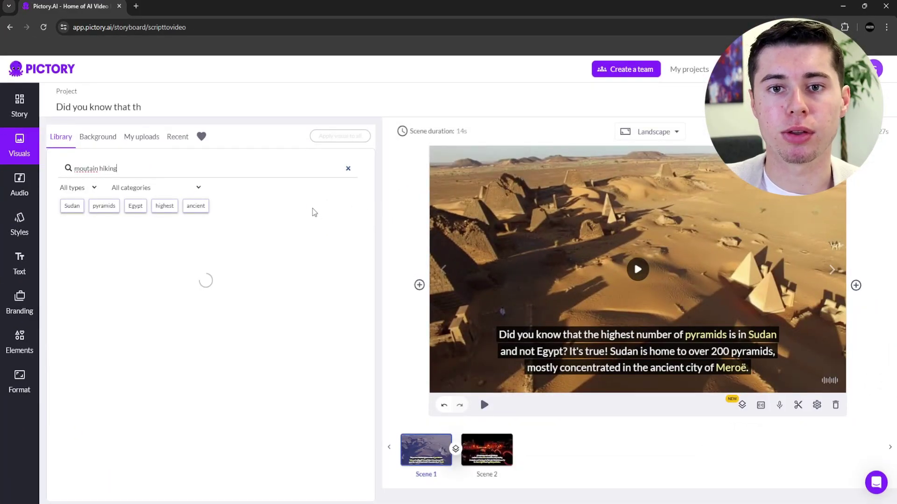
pyautogui.scroll(-8, 311, 243)
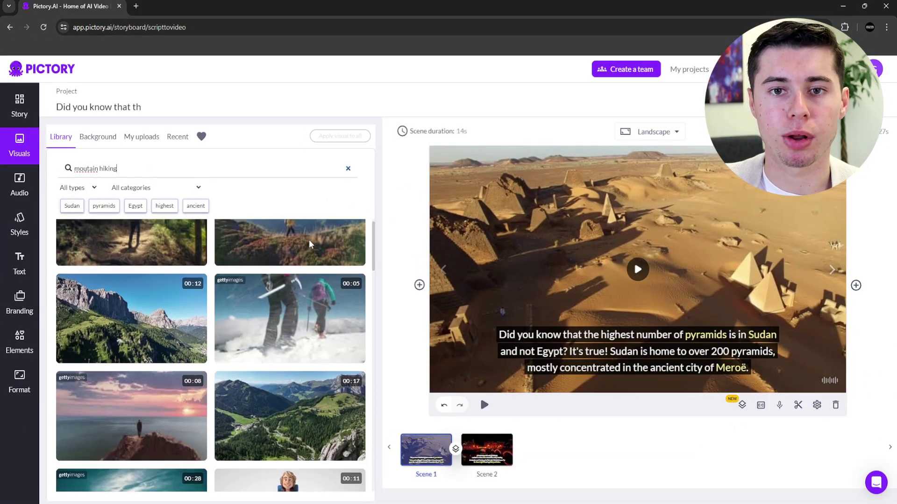
pyautogui.scroll(-6, 310, 243)
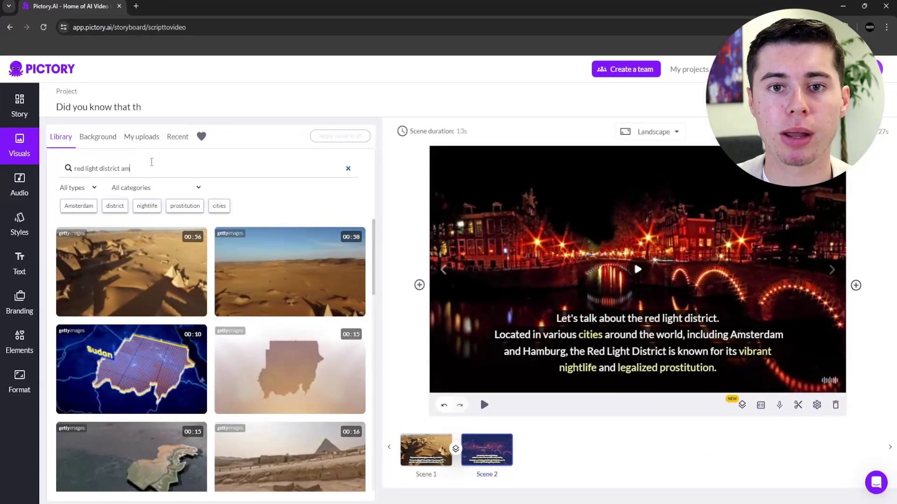
# Step: Search 'red light district amsterdam' and set the red-lit canal clip as Scene 2's background
pyautogui.write('am')
pyautogui.press('Return')
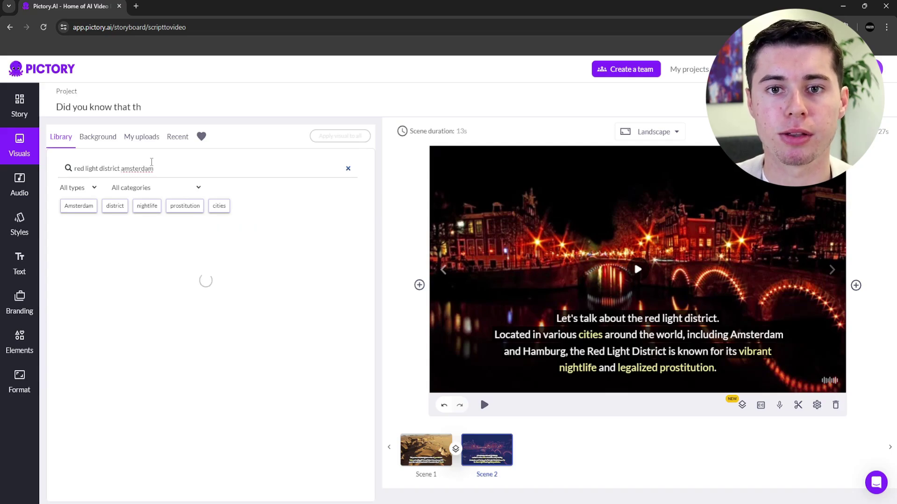
pyautogui.scroll(-3, 212, 263)
pyautogui.scroll(-10, 248, 283)
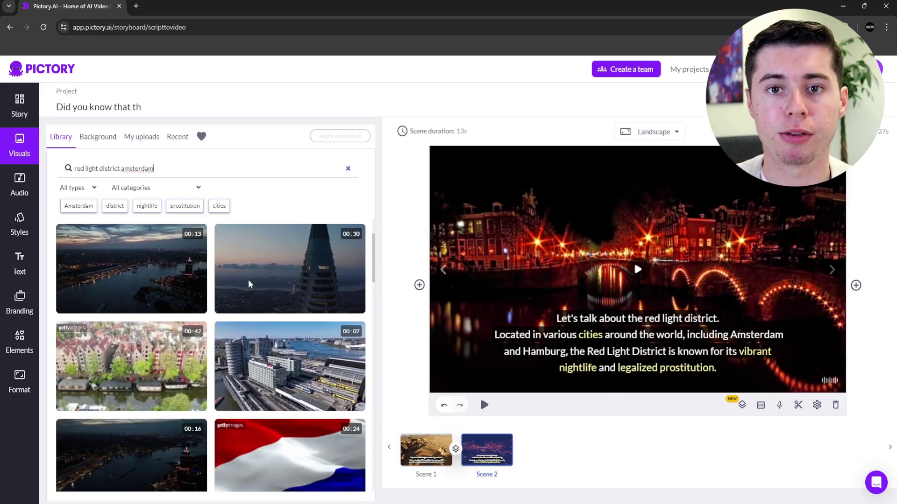
pyautogui.scroll(-5, 248, 279)
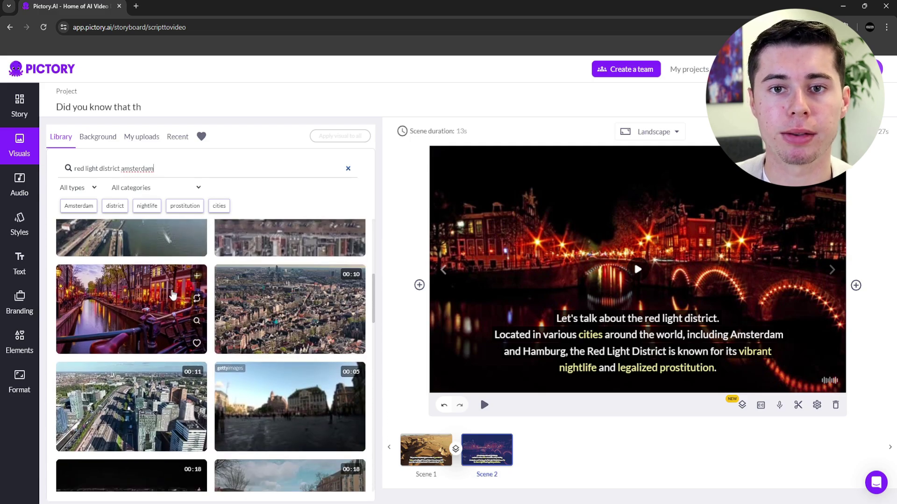
pyautogui.click(172, 294)
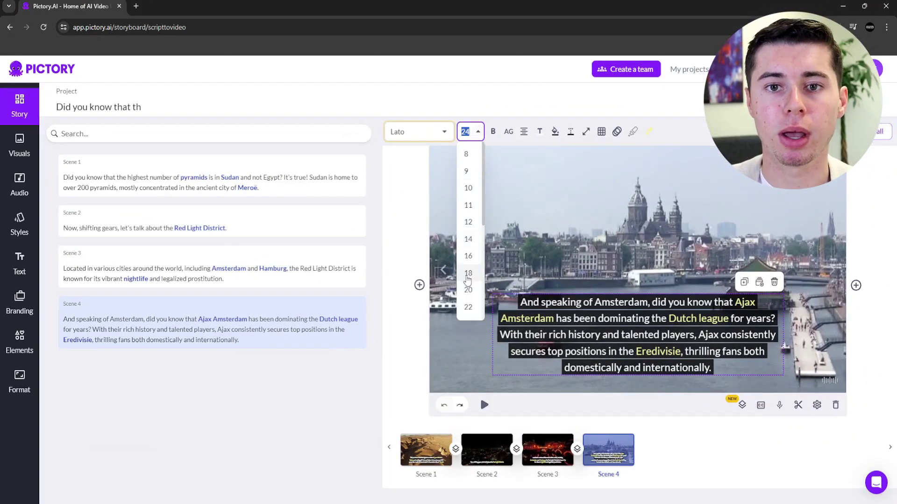
# Step: Enlarge the Ajax caption to font size 26 and move it up to mid-frame
pyautogui.click(469, 243)
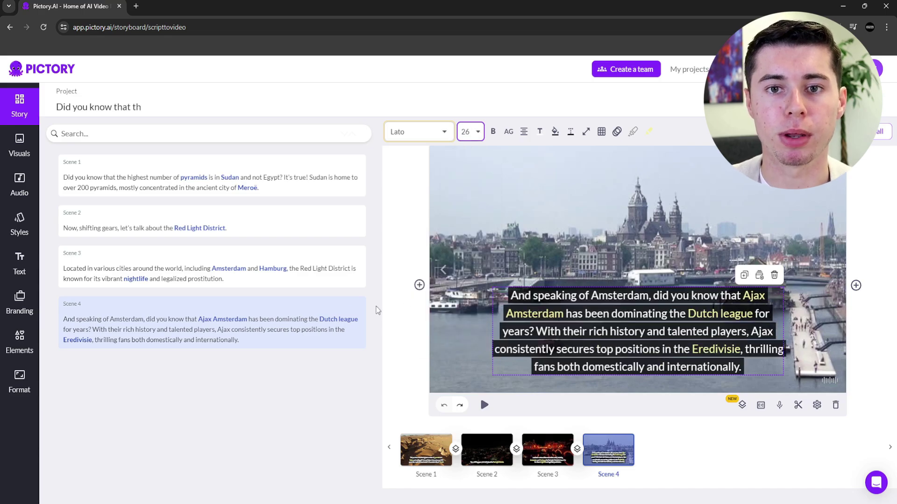
pyautogui.moveTo(798, 346); pyautogui.dragTo(779, 361)
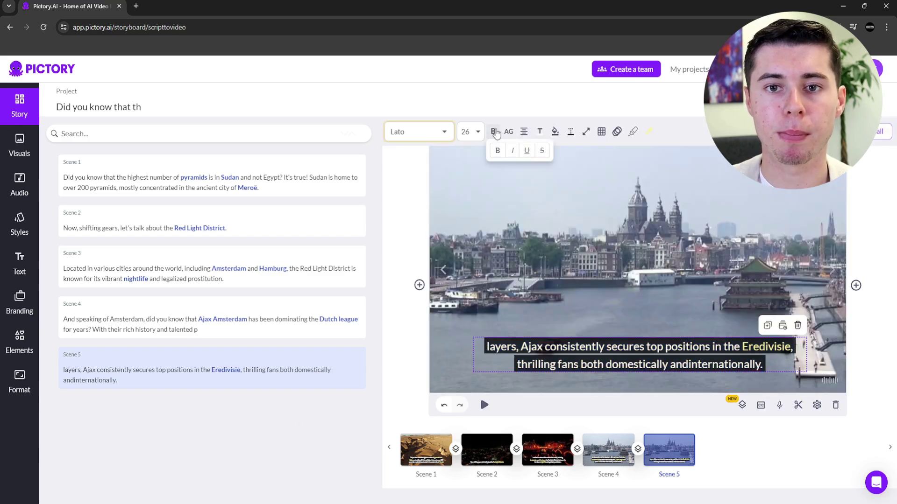
pyautogui.moveTo(535, 356); pyautogui.dragTo(516, 256)
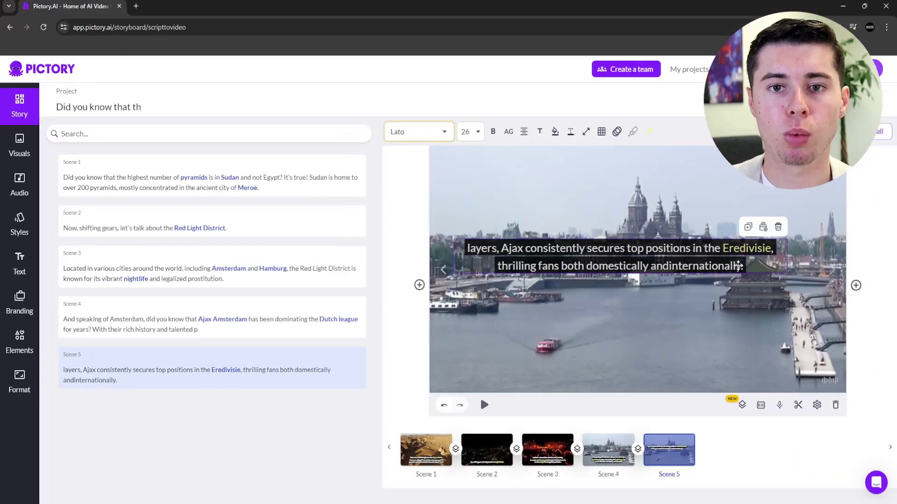
# Step: Nudge the caption box slightly lower and to the right along the centre guide
pyautogui.moveTo(738, 265)
pyautogui.mouseDown()
pyautogui.moveTo(744, 321)
pyautogui.moveTo(745, 276)
pyautogui.mouseUp()
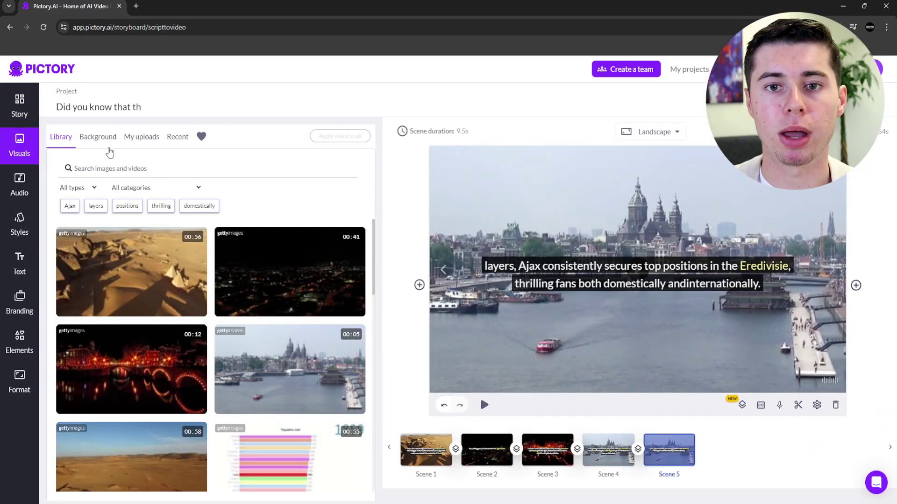
# Step: Search the library for 'football' and replace Scene 5's harbour view with the stadium clip
pyautogui.write('ootball')
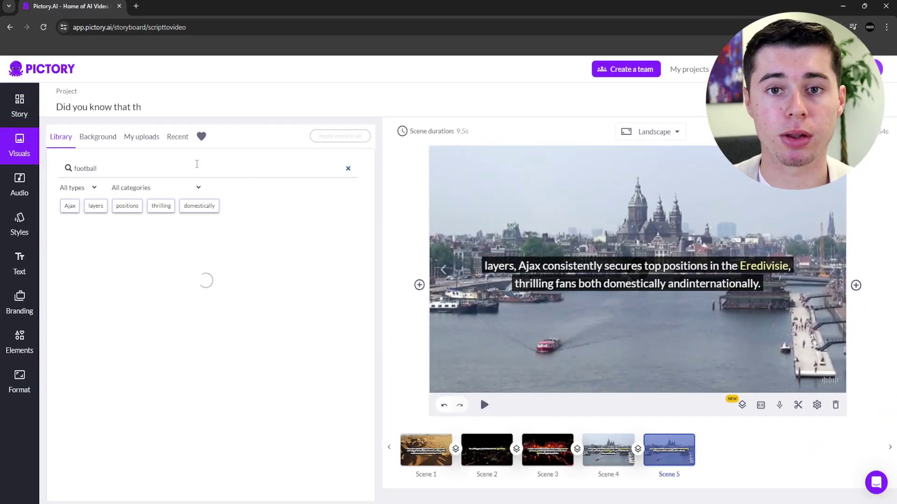
pyautogui.moveTo(171, 256)
pyautogui.click(120, 290)
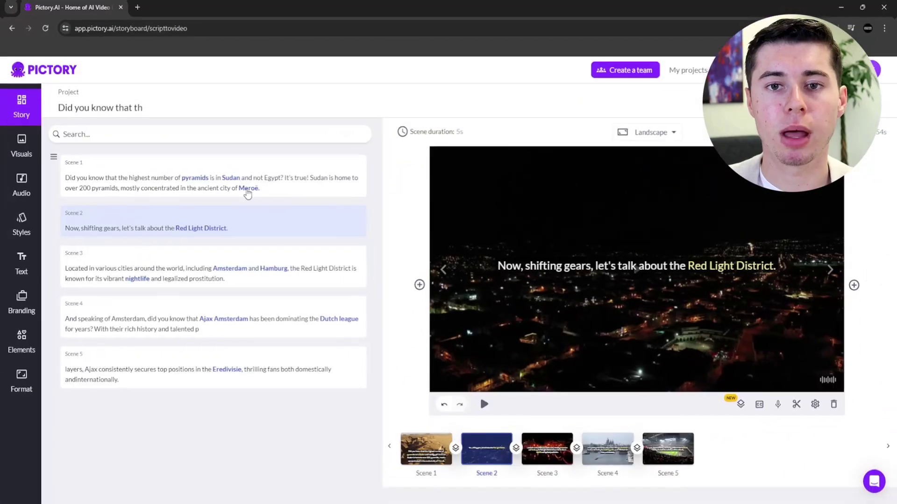
# Step: Set Scene 1's pyramid caption to font size 16 and move it to the frame's bottom
pyautogui.click(253, 191)
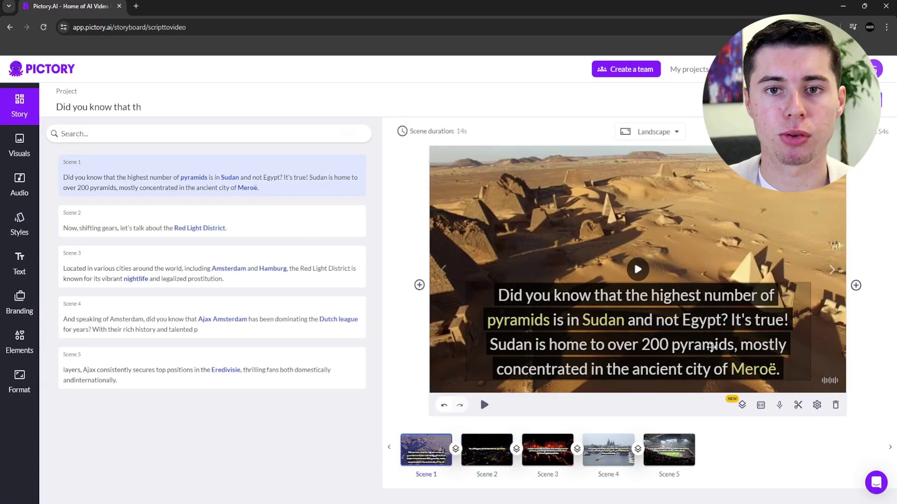
pyautogui.click(658, 341)
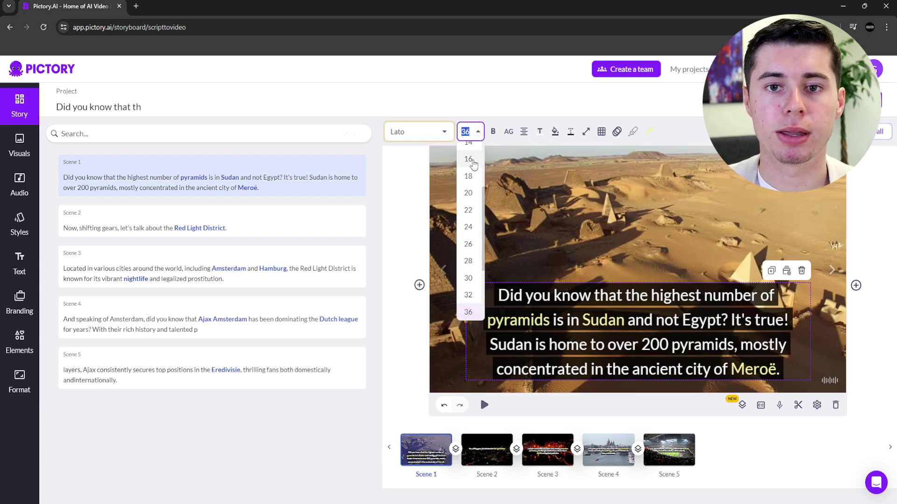
pyautogui.click(468, 160)
pyautogui.moveTo(658, 295); pyautogui.dragTo(658, 357)
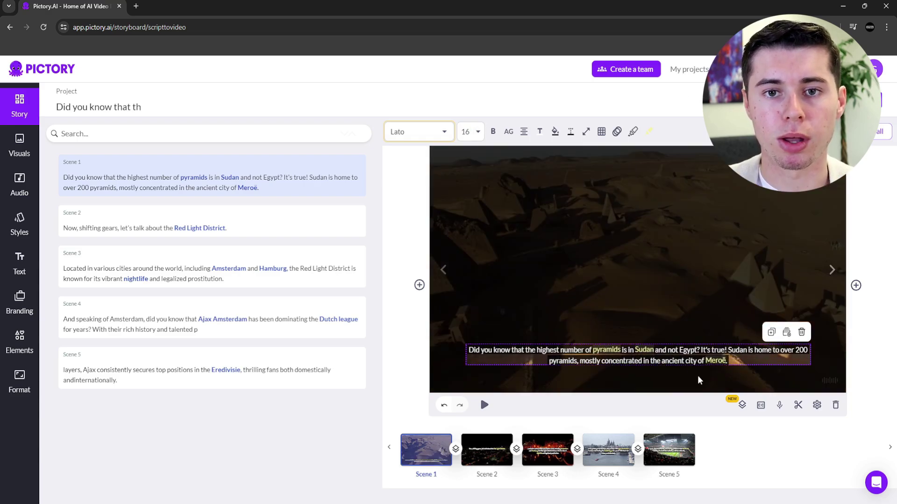
pyautogui.click(699, 380)
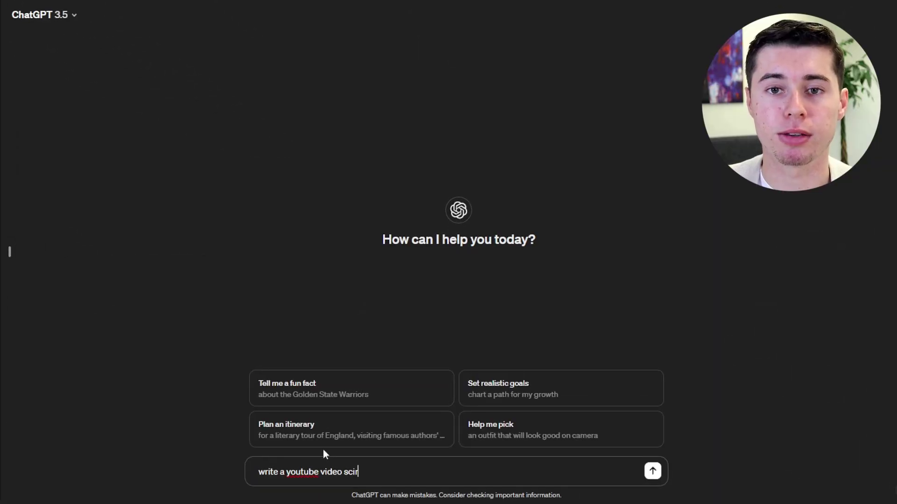
# Step: Ask ChatGPT for an Amsterdam YouTube script with a hook, canals, red light district and Ajax football
pyautogui.write('pt about amst')
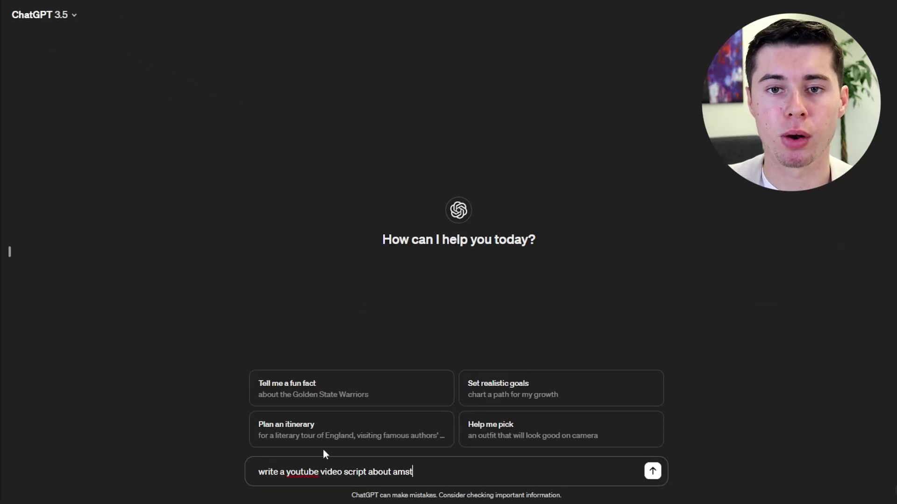
pyautogui.write('erdam. I want an intro with a hook')
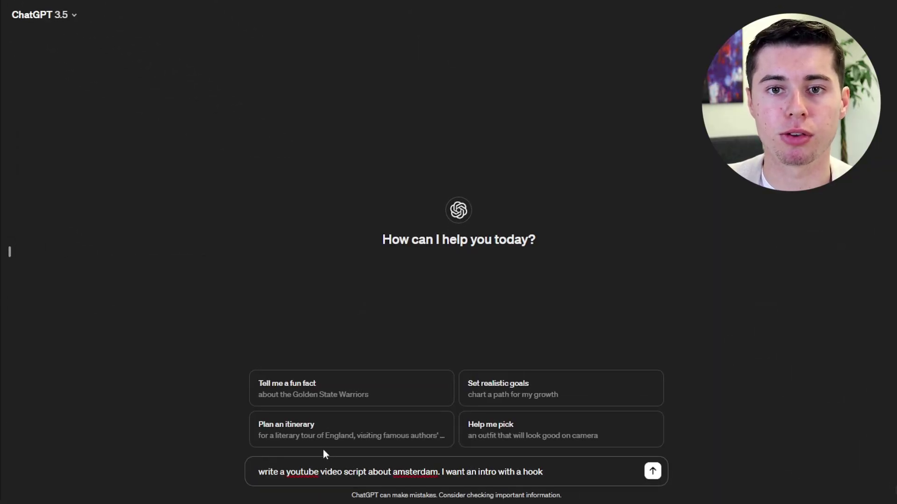
pyautogui.write(' to keep the viewer engaged')
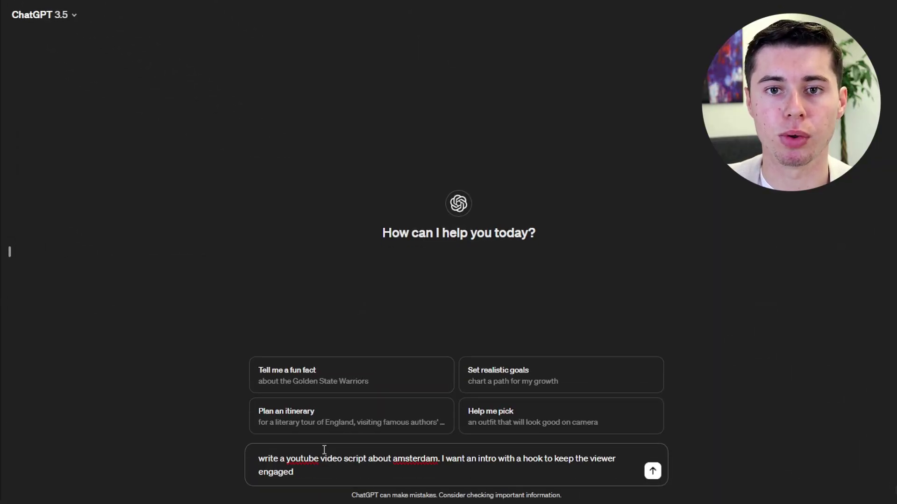
pyautogui.write('. Include the canals, the red light district and')
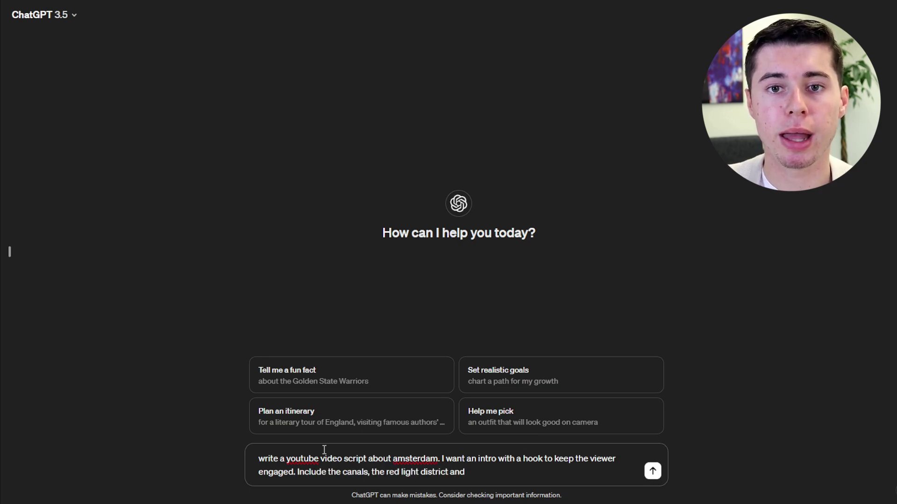
pyautogui.write(' the ajax fo')
pyautogui.press('BackSpace')
pyautogui.write('footbal')
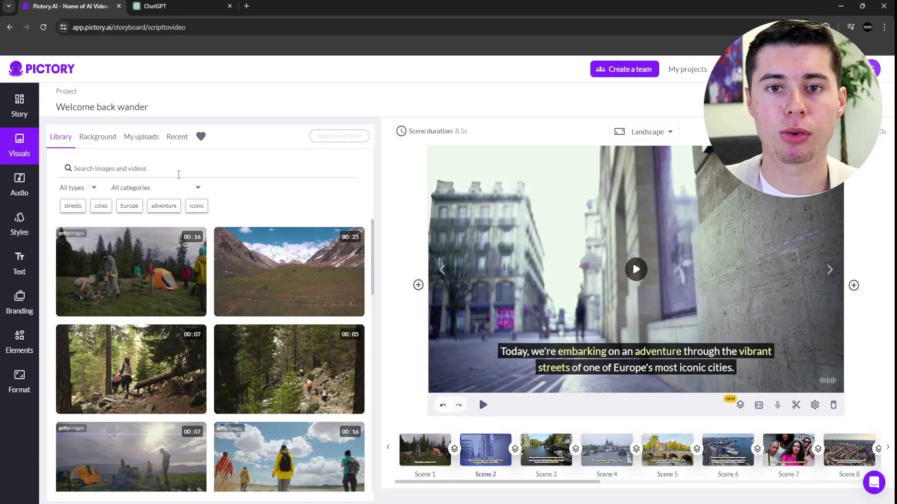
# Step: Replace Scene 2's visual with an 'amsterdam biking' cycling clip and preview it
pyautogui.write('amsterdam biking')
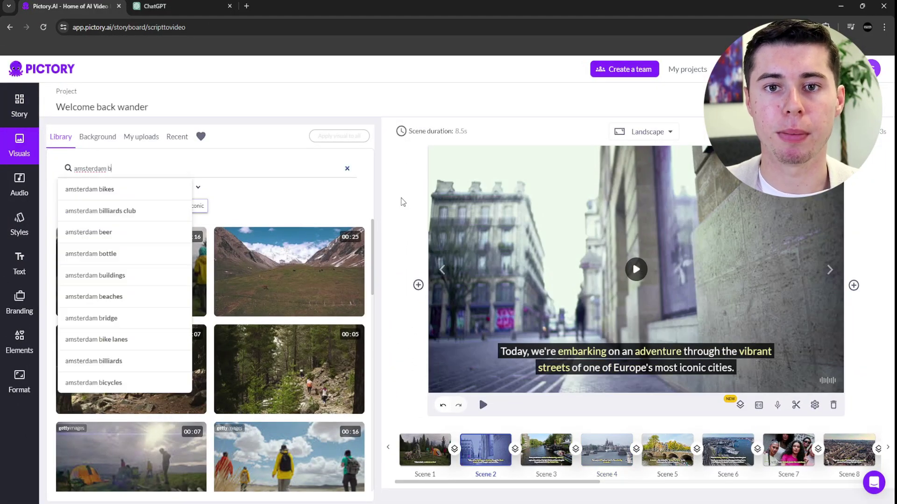
pyautogui.press('Return')
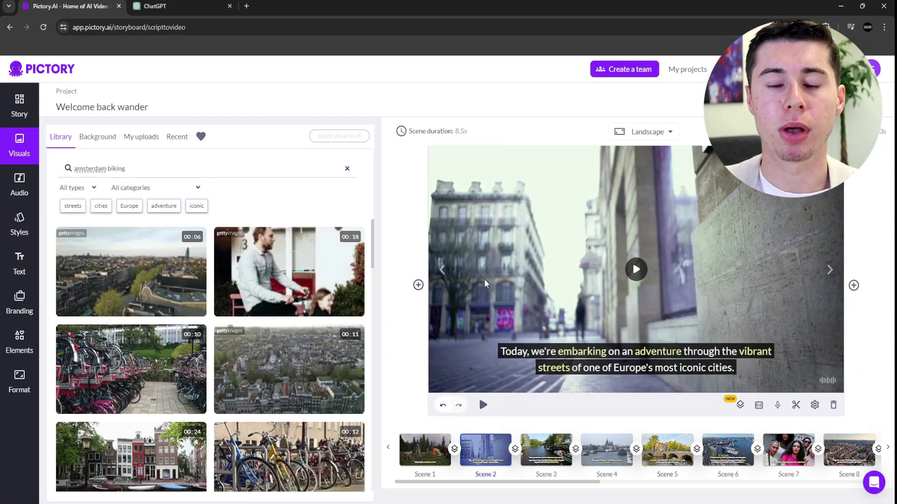
pyautogui.scroll(-4, 328, 309)
pyautogui.scroll(-2, 328, 309)
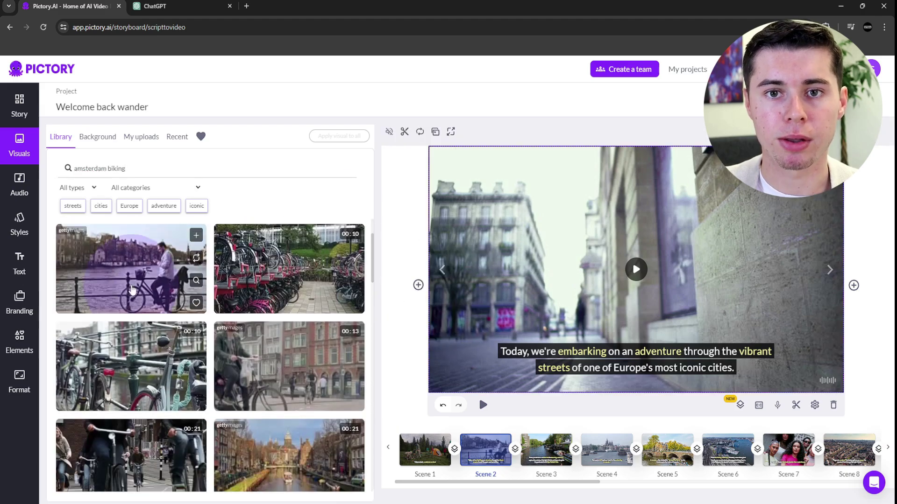
pyautogui.click(97, 253)
pyautogui.click(245, 359)
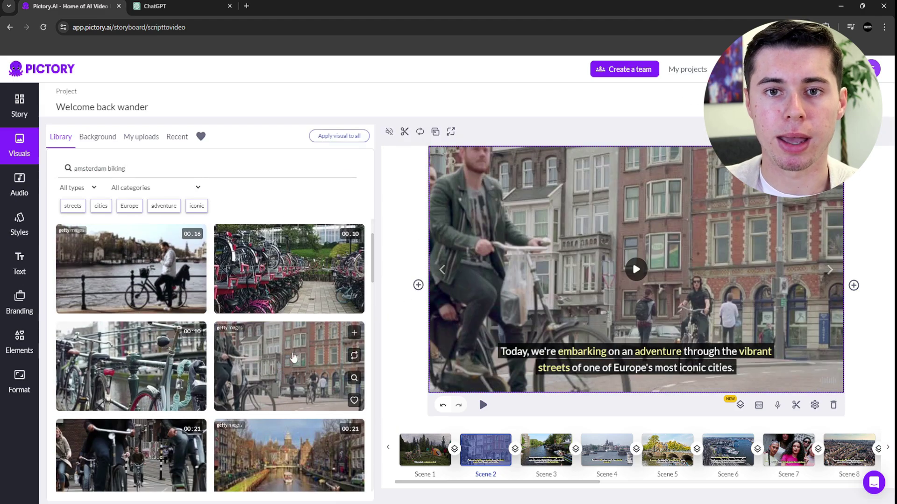
pyautogui.click(636, 270)
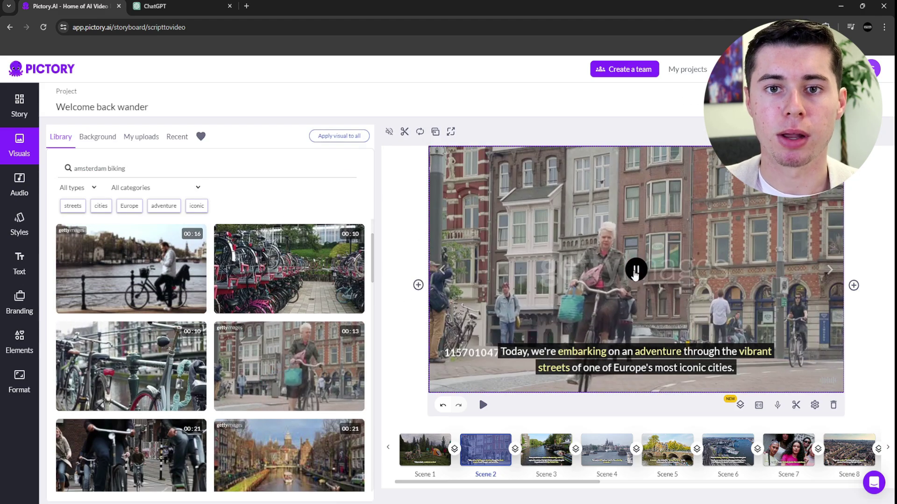